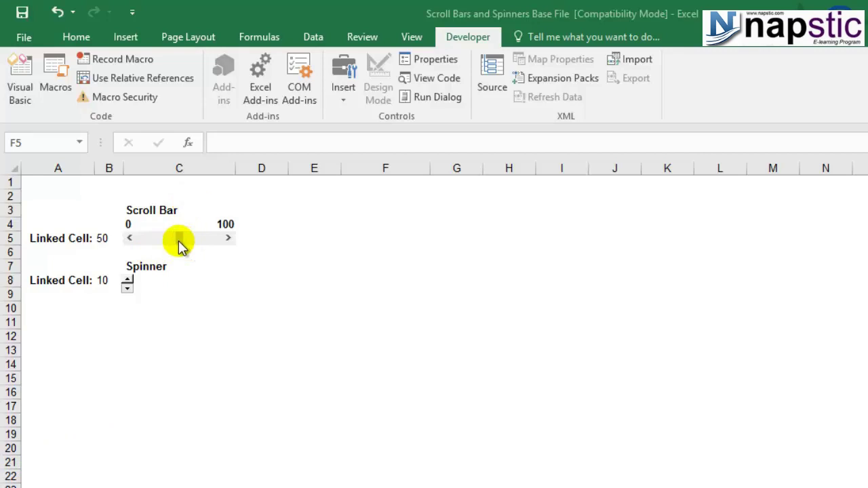
# Move the sample scroll bar in column C back and forth across its 0 to 100 range, ending at 0
pyautogui.click(178, 240)
pyautogui.click(155, 242)
pyautogui.click(151, 246)
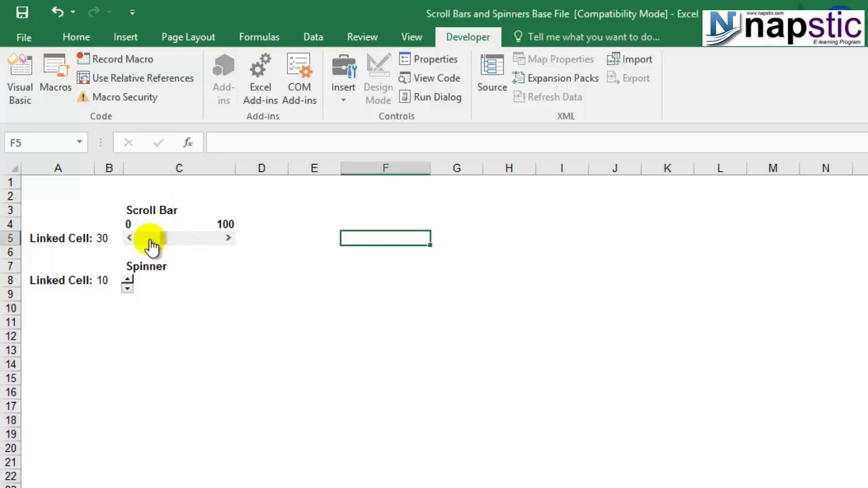
pyautogui.click(173, 242)
pyautogui.click(198, 240)
pyautogui.click(219, 243)
pyautogui.click(153, 246)
pyautogui.click(166, 244)
pyautogui.click(181, 243)
pyautogui.click(198, 243)
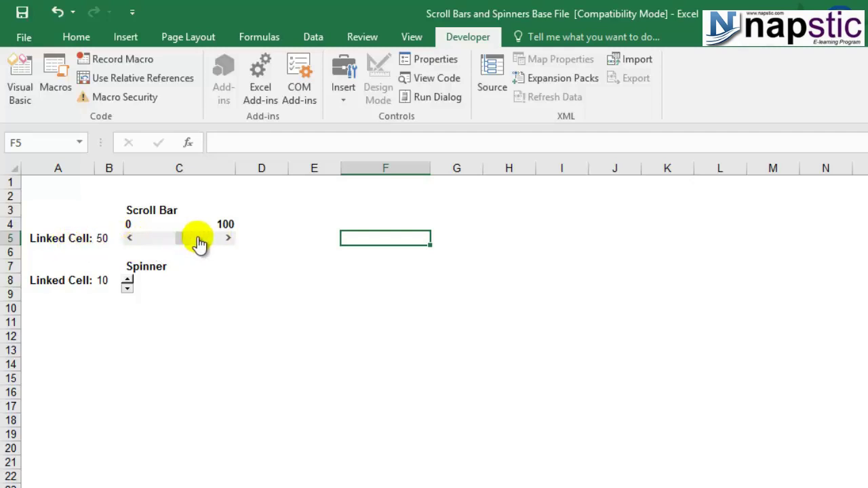
pyautogui.click(205, 241)
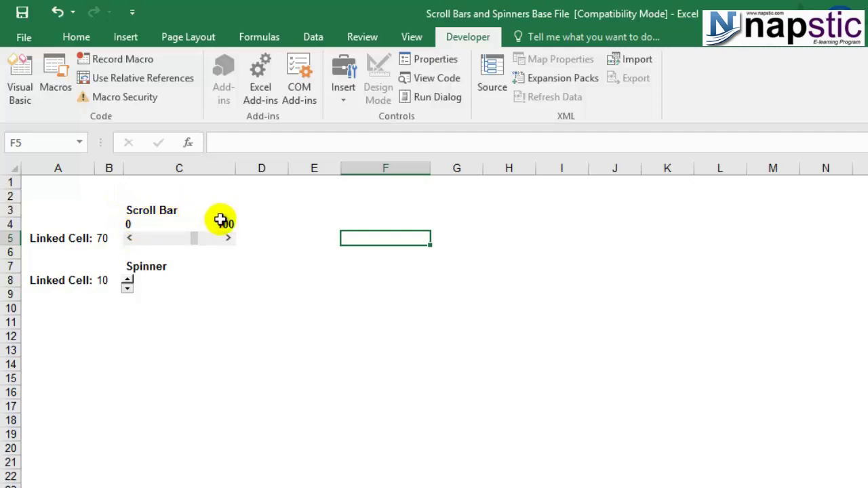
pyautogui.click(212, 243)
pyautogui.click(221, 240)
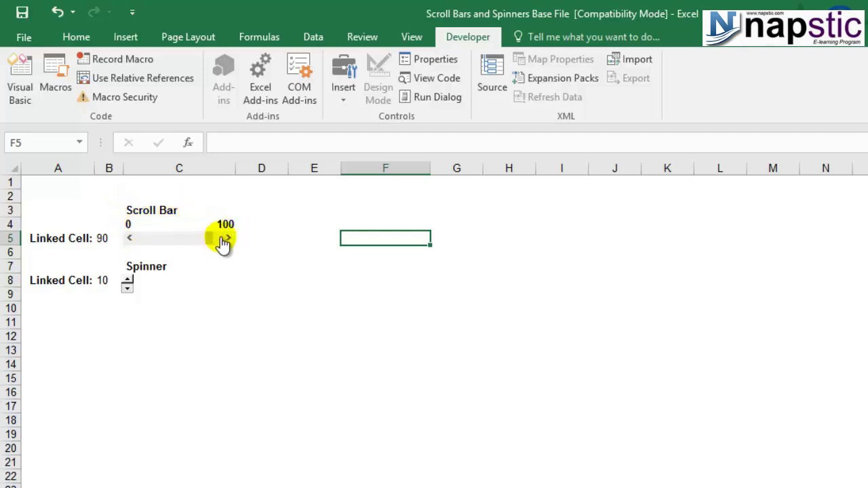
pyautogui.click(224, 242)
pyautogui.click(207, 242)
pyautogui.click(176, 243)
pyautogui.click(173, 243)
pyautogui.click(159, 243)
pyautogui.click(155, 243)
pyautogui.click(136, 240)
pyautogui.click(144, 243)
pyautogui.click(143, 241)
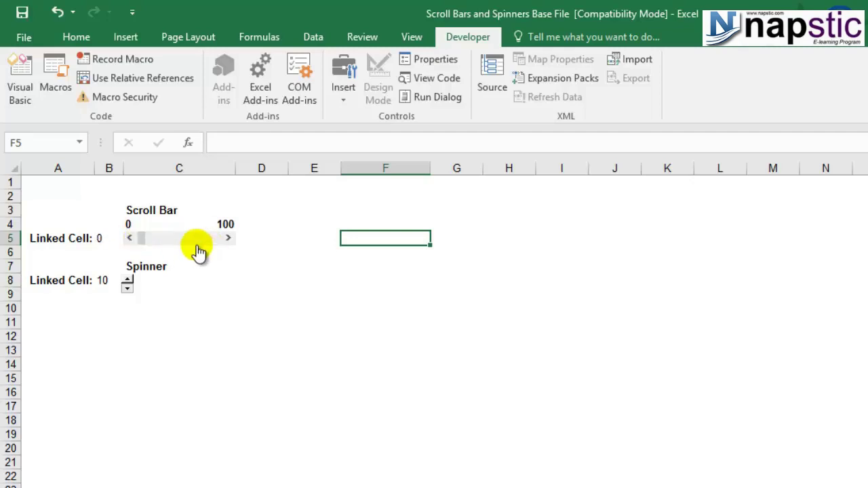
# Step the sample spinner down to 8, up to 14, and back down to 12
pyautogui.click(128, 289)
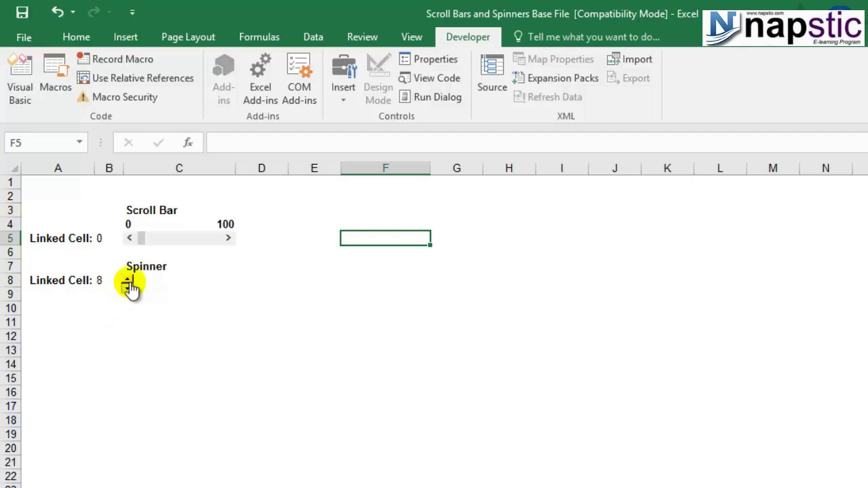
pyautogui.click(128, 270)
pyautogui.click(128, 281)
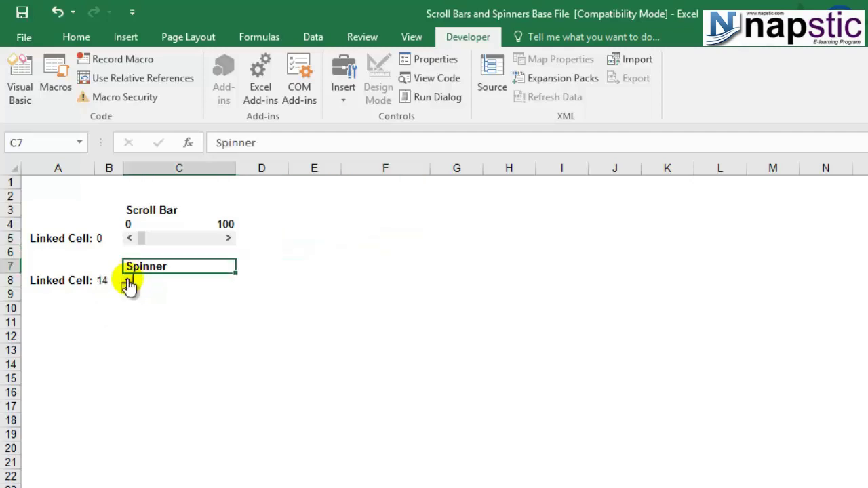
pyautogui.click(129, 290)
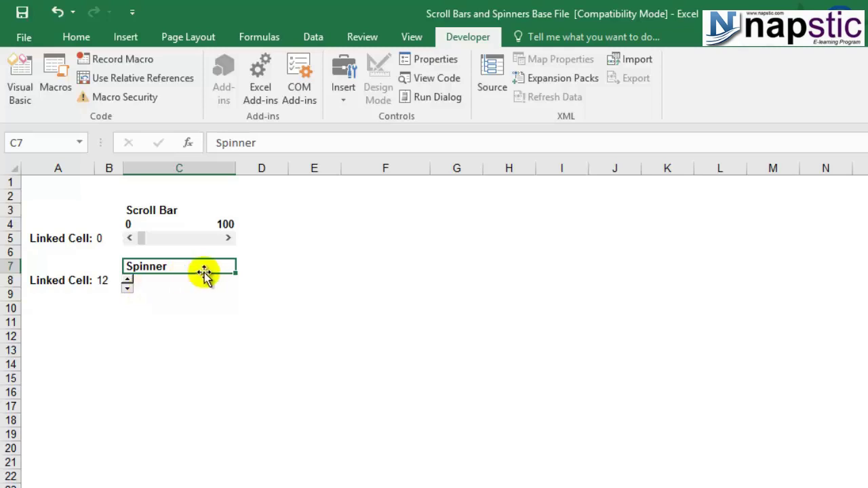
# Insert a horizontal form-control scroll bar across about F5:H6 and move its slider to 70
pyautogui.click(328, 227)
pyautogui.click(360, 215)
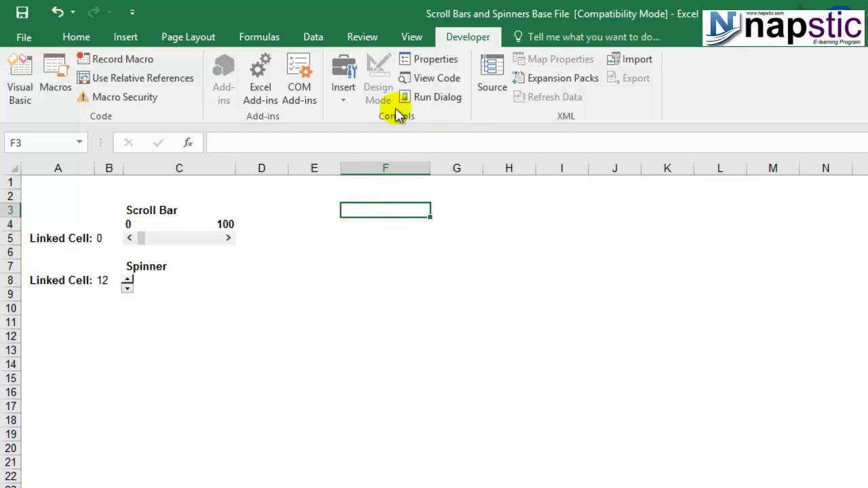
pyautogui.click(343, 94)
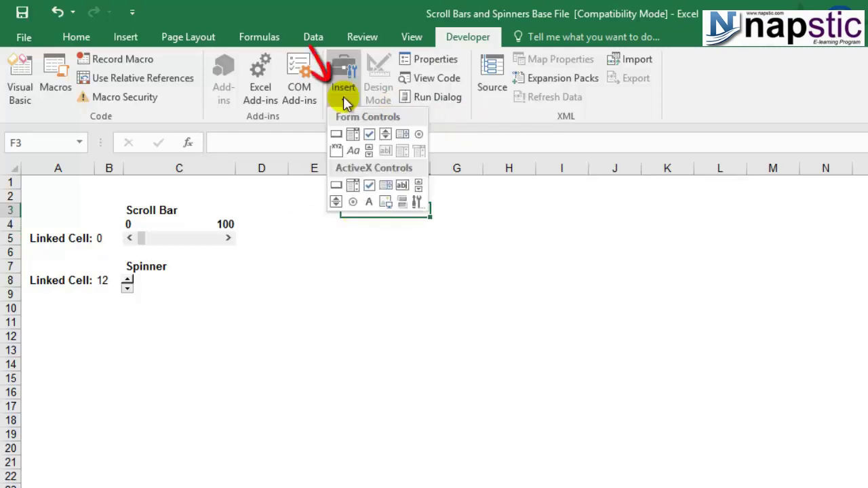
pyautogui.click(368, 151)
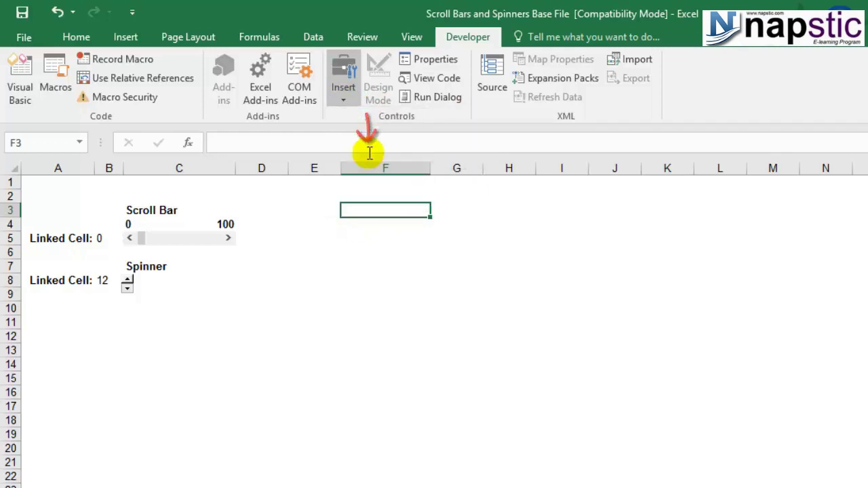
pyautogui.moveTo(366, 233)
pyautogui.mouseDown()
pyautogui.moveTo(528, 265)
pyautogui.moveTo(537, 256)
pyautogui.mouseUp()
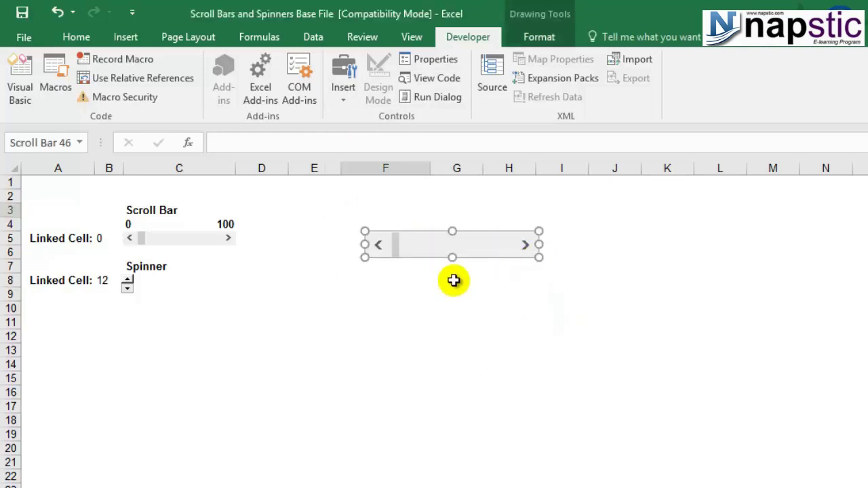
pyautogui.click(546, 296)
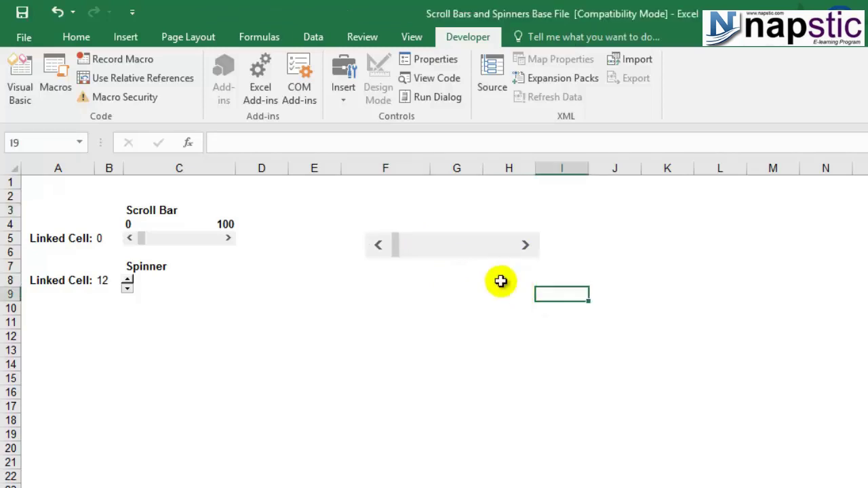
pyautogui.moveTo(397, 248); pyautogui.dragTo(498, 253)
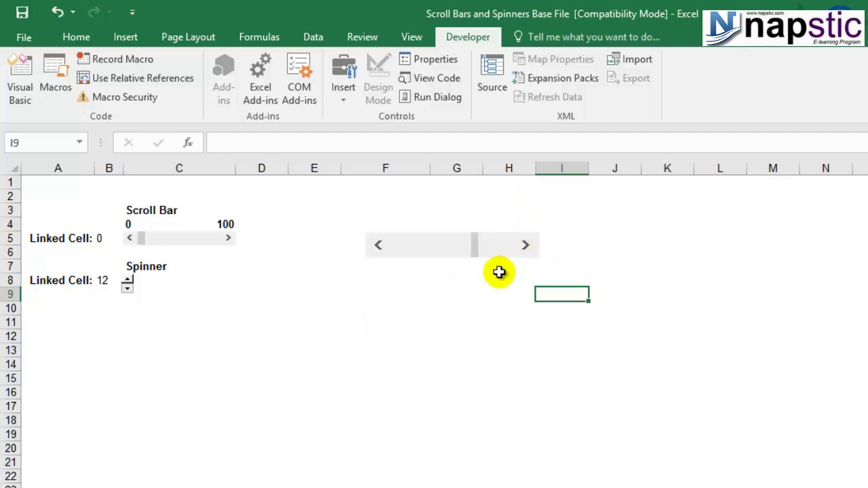
# Format the new scroll bar with a maximum value of 50 and cell J5 as its linked cell
pyautogui.rightClick(442, 246)
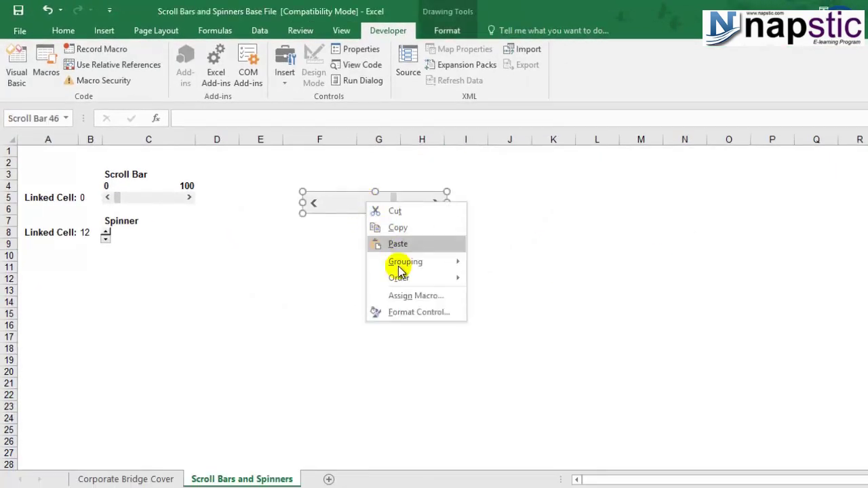
pyautogui.click(403, 312)
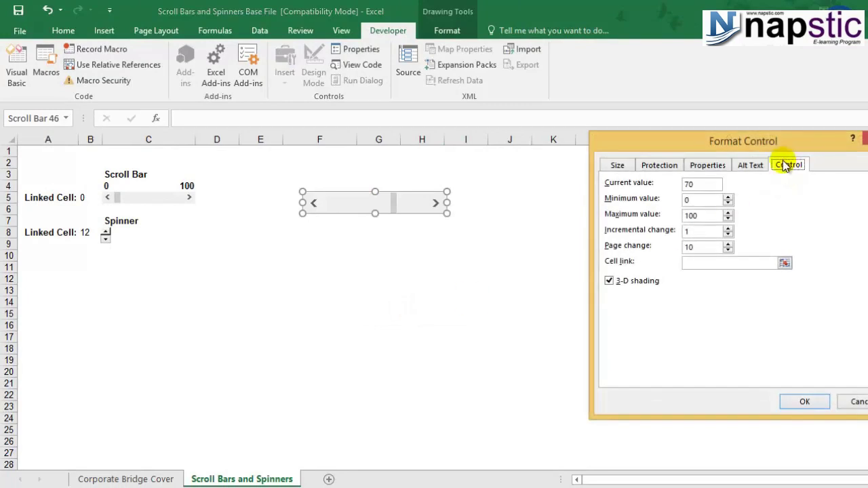
pyautogui.moveTo(789, 141); pyautogui.dragTo(678, 164)
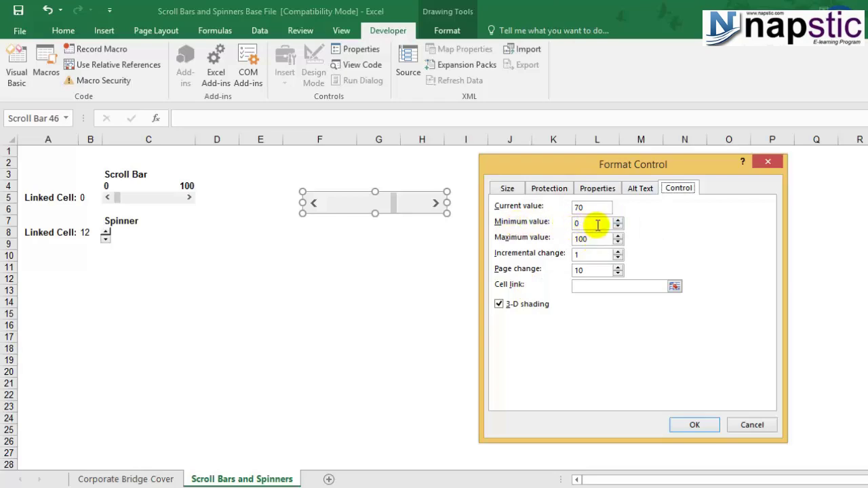
pyautogui.moveTo(599, 236); pyautogui.dragTo(547, 241)
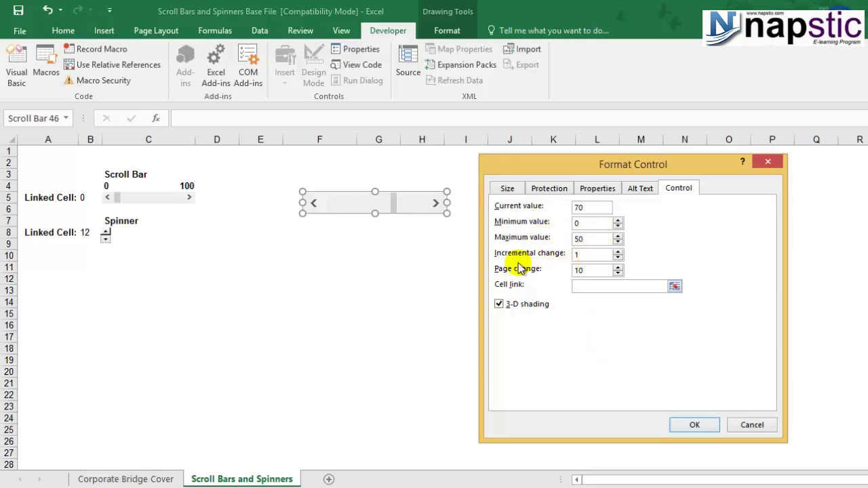
pyautogui.click(676, 287)
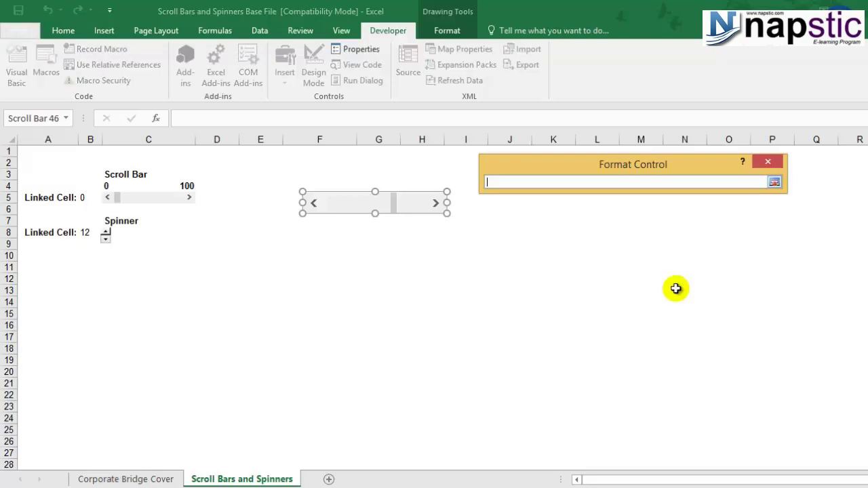
pyautogui.click(496, 201)
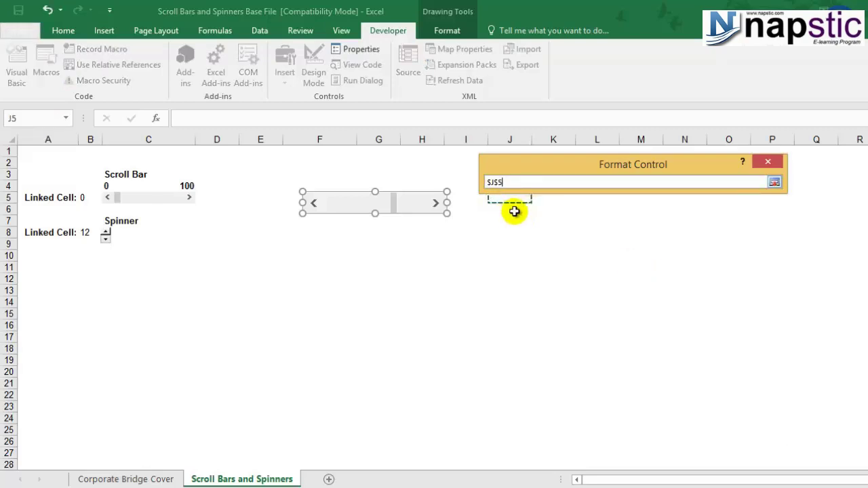
pyautogui.click(774, 182)
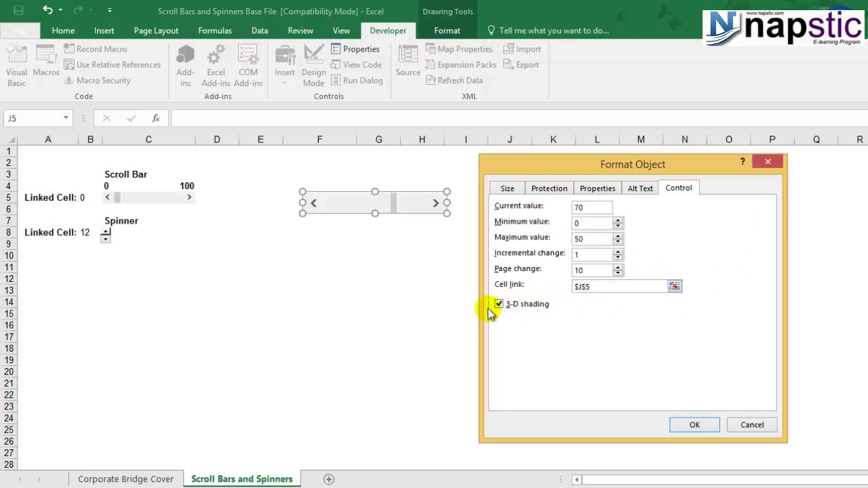
pyautogui.moveTo(538, 162); pyautogui.dragTo(627, 130)
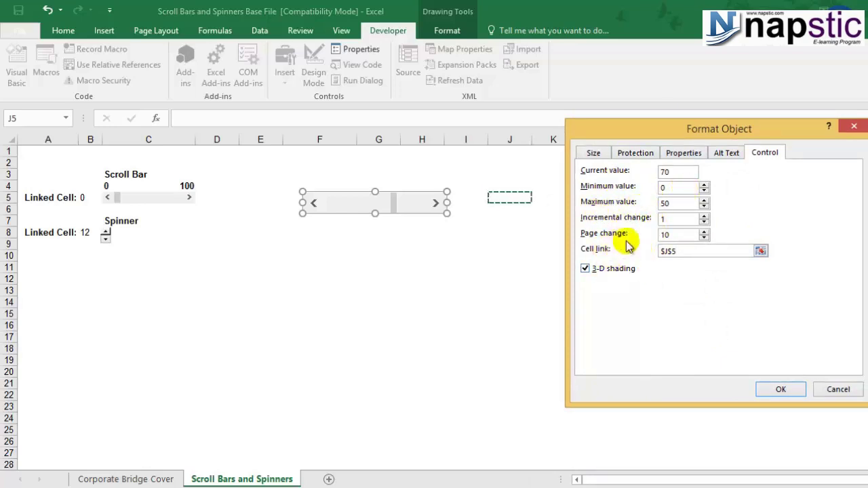
pyautogui.click(779, 390)
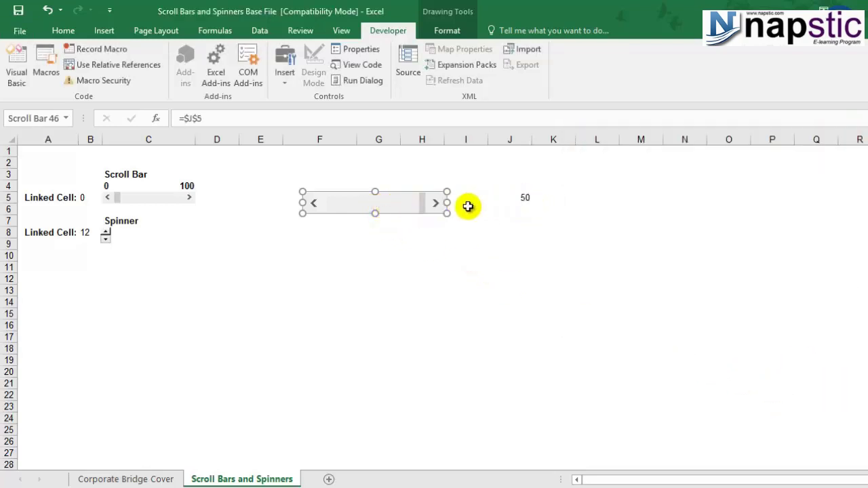
pyautogui.click(404, 234)
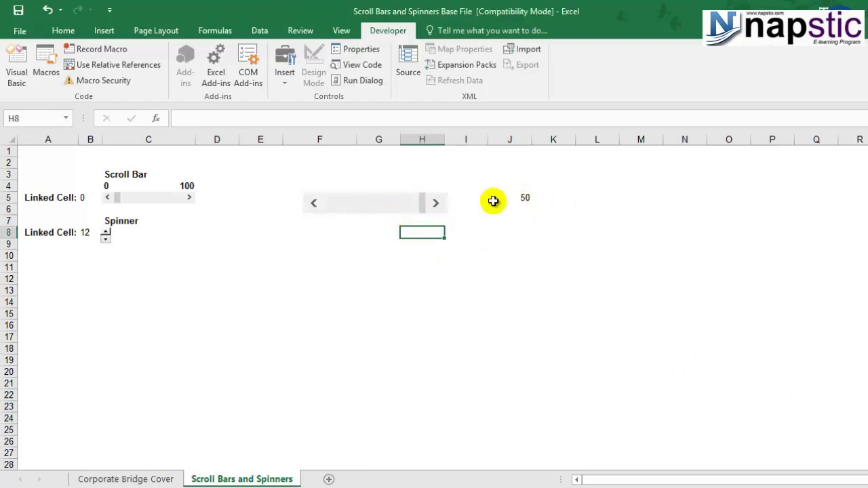
# Test the new scroll bar by moving it back and forth between 0 and 50, ending with J5 at 10
pyautogui.click(403, 207)
pyautogui.click(370, 207)
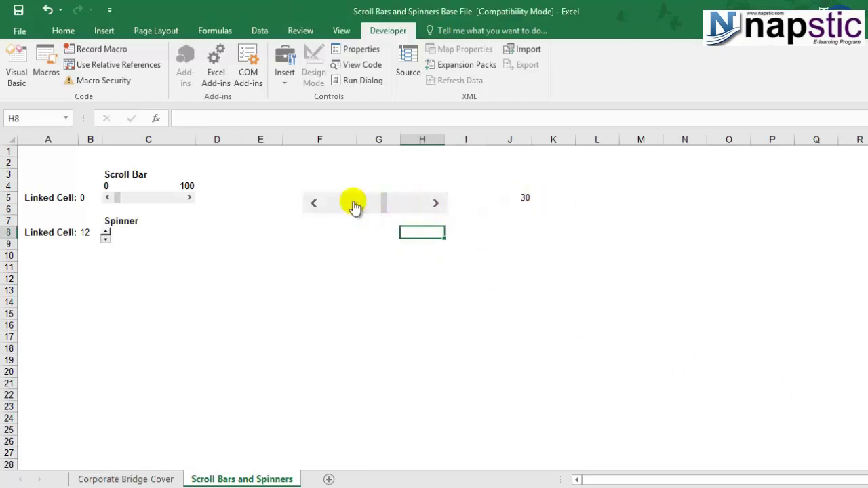
pyautogui.click(339, 205)
pyautogui.click(330, 203)
pyautogui.click(357, 209)
pyautogui.click(369, 206)
pyautogui.click(388, 207)
pyautogui.click(407, 207)
pyautogui.click(424, 210)
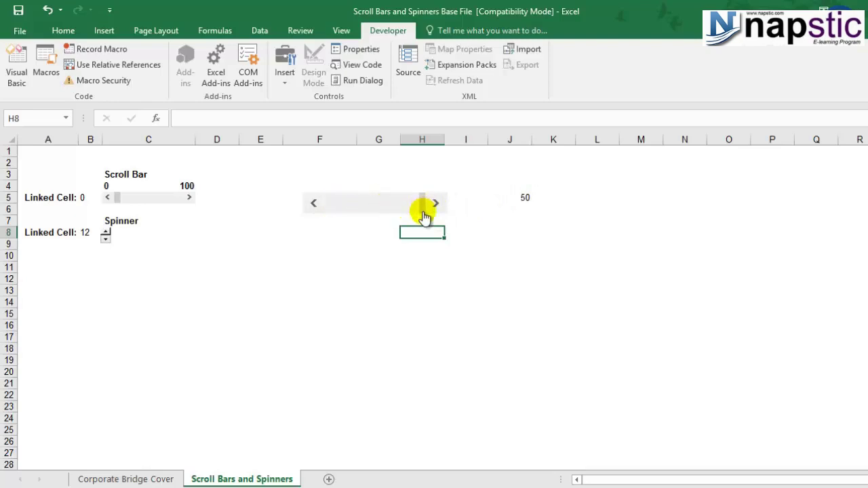
pyautogui.click(396, 211)
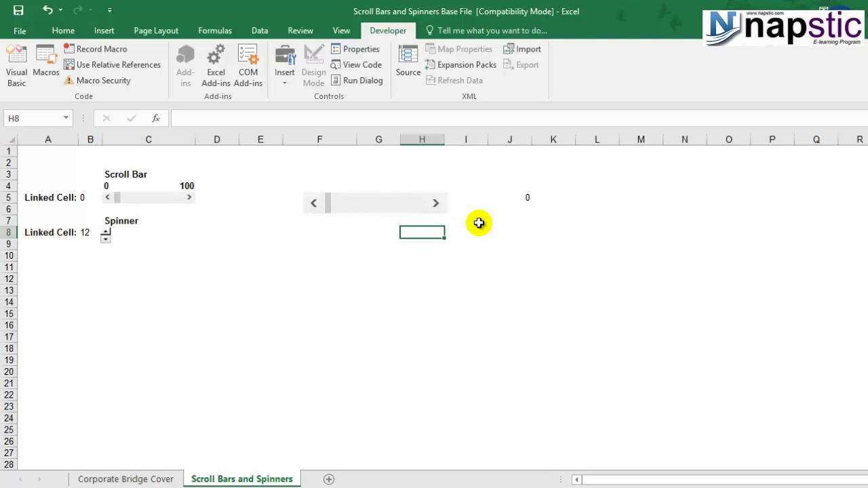
pyautogui.click(404, 206)
pyautogui.click(416, 206)
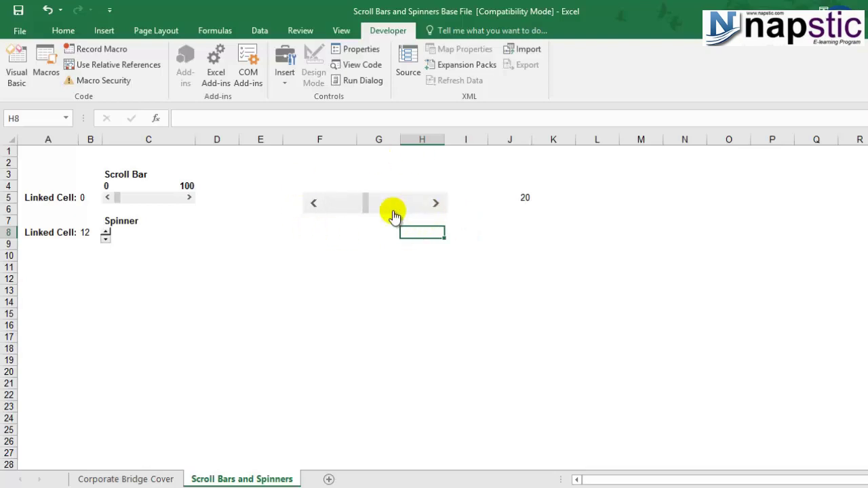
pyautogui.click(399, 207)
pyautogui.moveTo(401, 209); pyautogui.dragTo(366, 213)
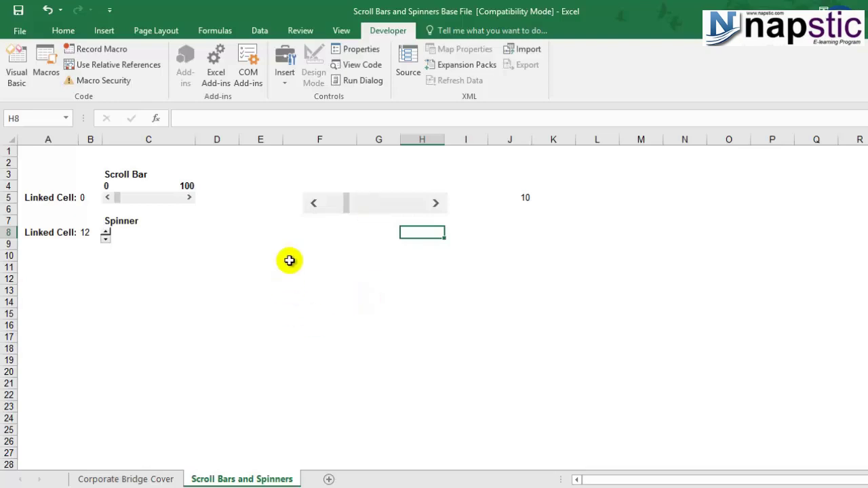
# Insert a form-control spinner in column F, spanning about rows 10 to 12, below the new scroll bar
pyautogui.click(309, 233)
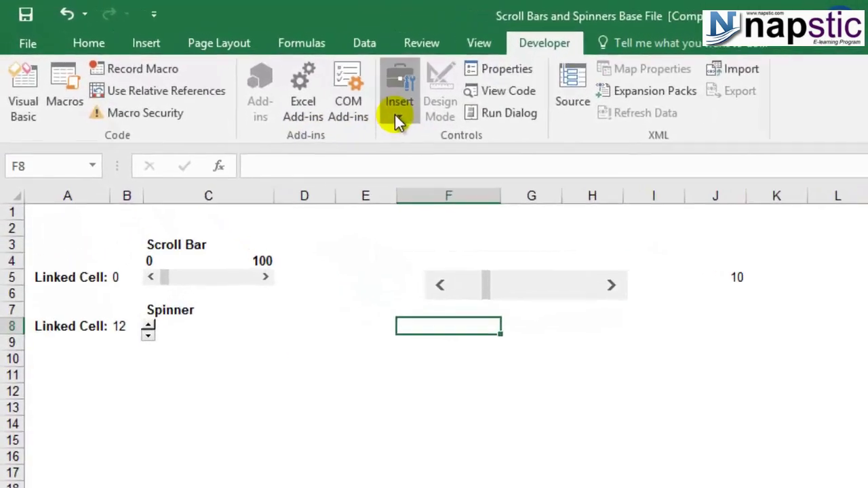
pyautogui.click(398, 109)
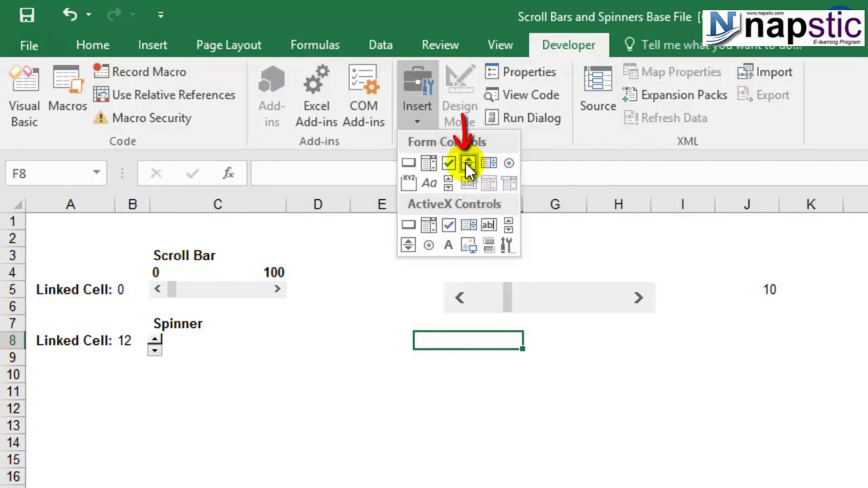
pyautogui.click(469, 163)
pyautogui.moveTo(457, 374); pyautogui.dragTo(515, 409)
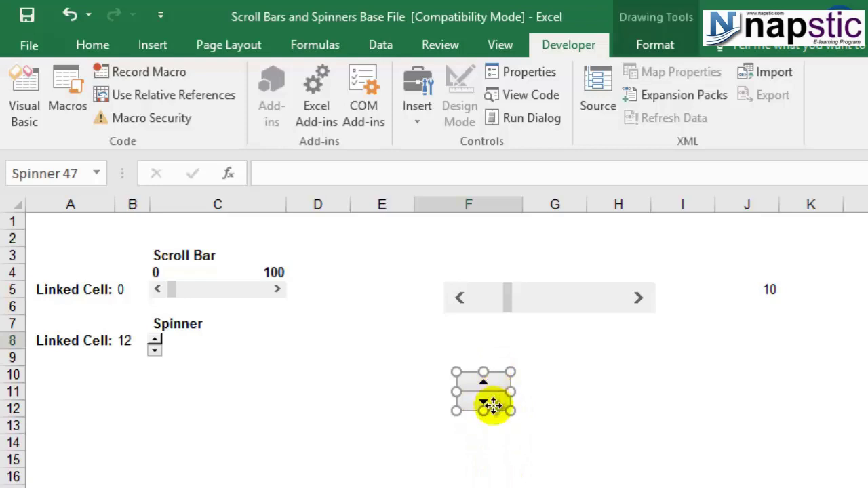
pyautogui.click(544, 443)
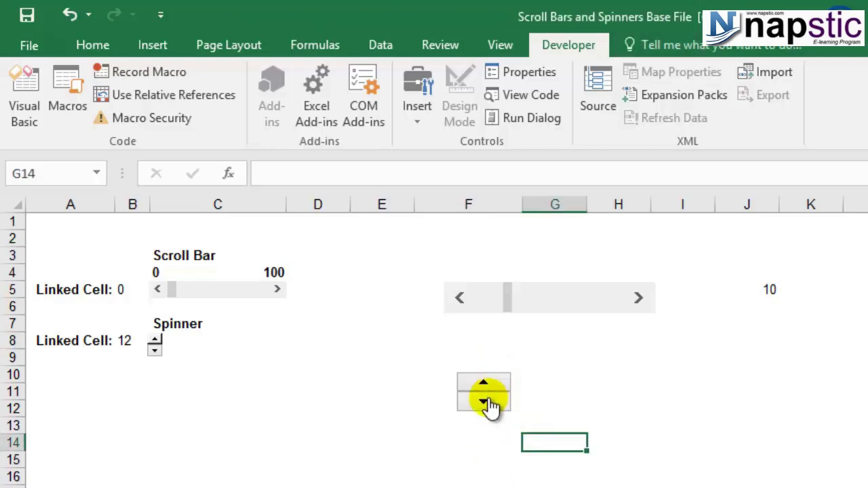
# Format the new spinner with a maximum value of 50 and cell H11 as its linked cell
pyautogui.rightClick(488, 403)
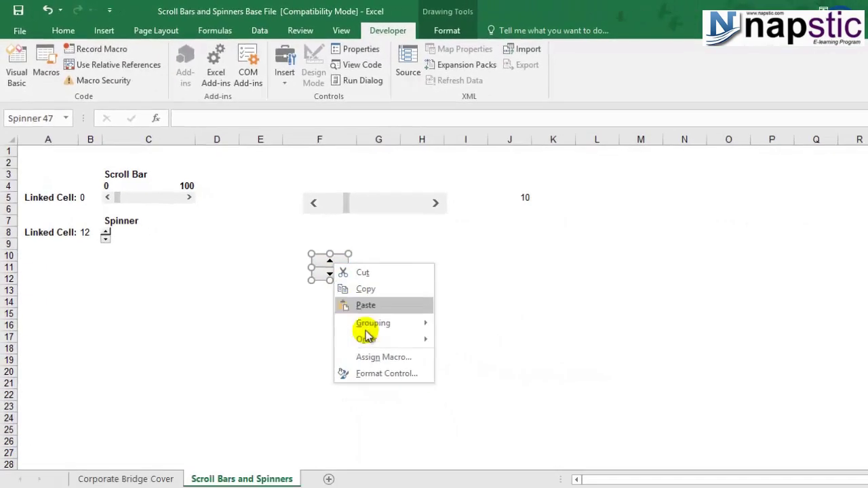
pyautogui.click(383, 379)
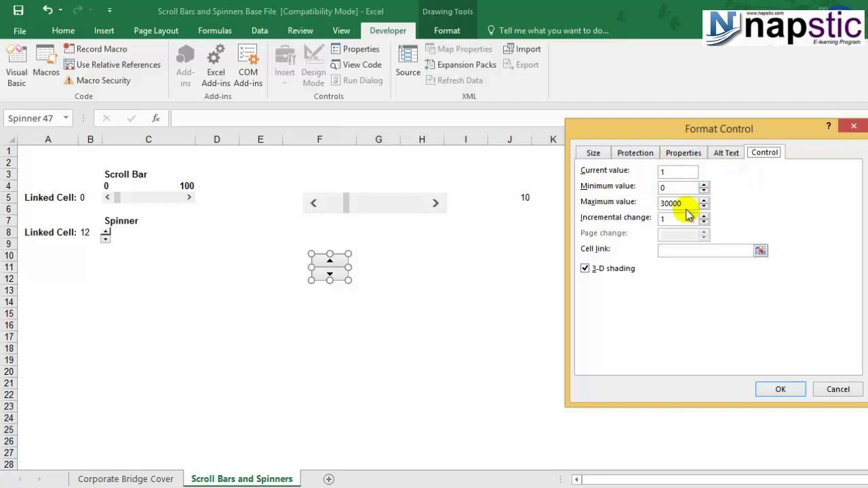
pyautogui.moveTo(686, 204); pyautogui.dragTo(654, 205)
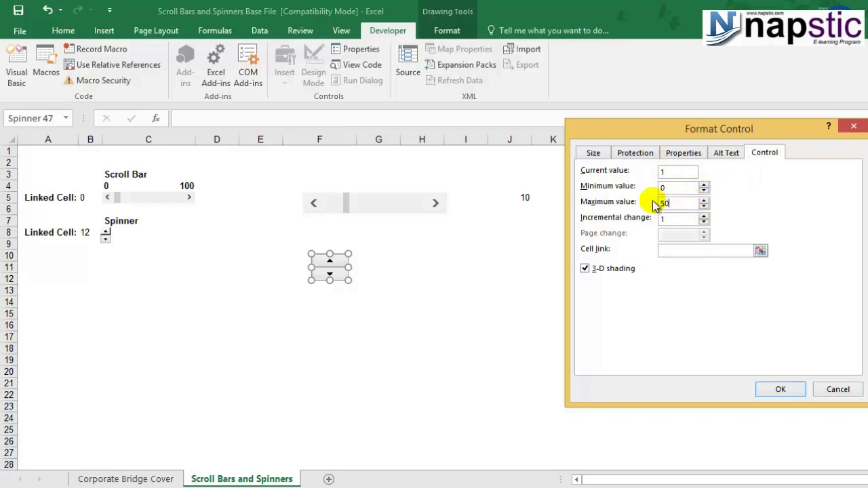
pyautogui.click(683, 251)
pyautogui.click(421, 267)
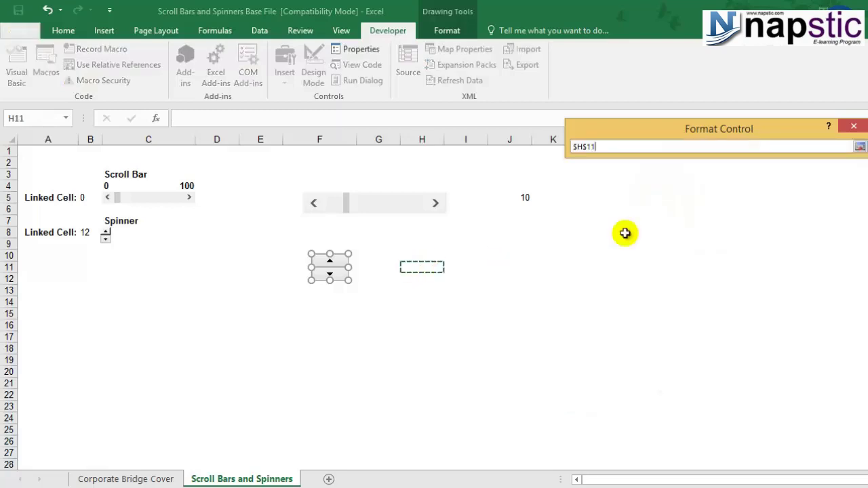
pyautogui.click(859, 146)
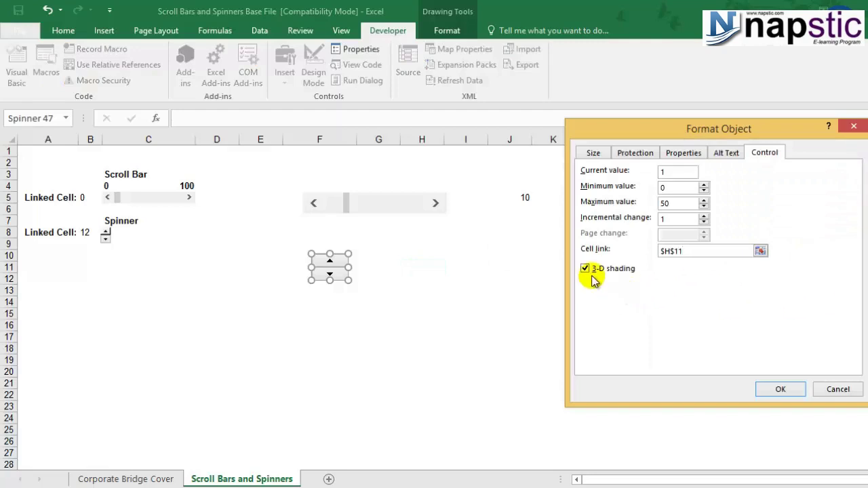
pyautogui.click(778, 391)
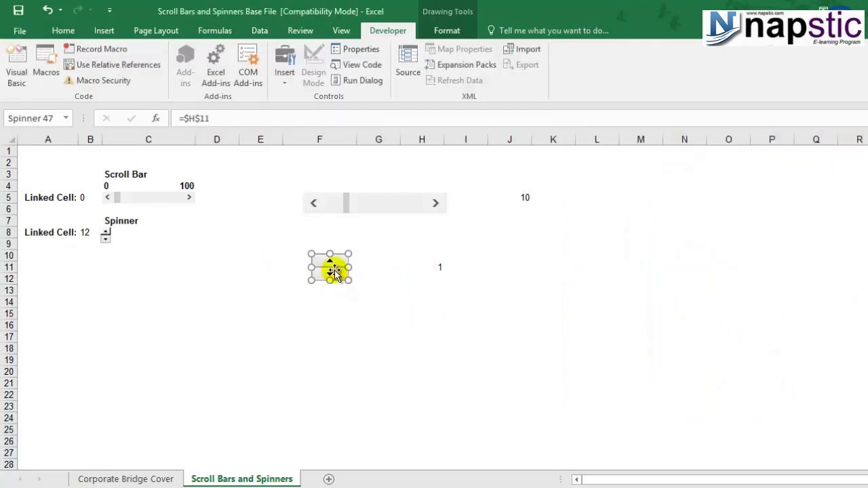
pyautogui.click(337, 302)
# Test the new spinner by stepping it up nine times and back down until H11 is 4
pyautogui.click(337, 261)
pyautogui.click(337, 261)
pyautogui.click(337, 261)
pyautogui.click(337, 261)
pyautogui.click(337, 262)
pyautogui.click(337, 261)
pyautogui.click(337, 262)
pyautogui.click(337, 261)
pyautogui.click(337, 262)
pyautogui.click(337, 274)
pyautogui.click(337, 274)
pyautogui.click(337, 274)
pyautogui.click(337, 274)
pyautogui.click(337, 274)
pyautogui.click(337, 274)
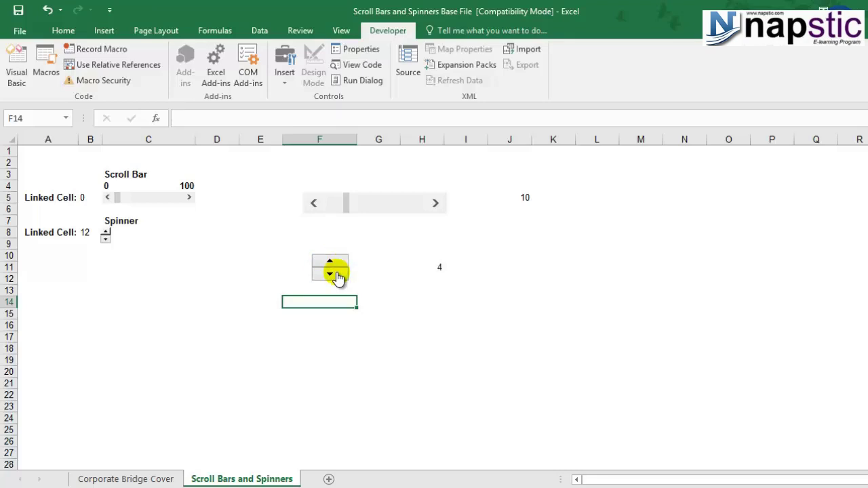